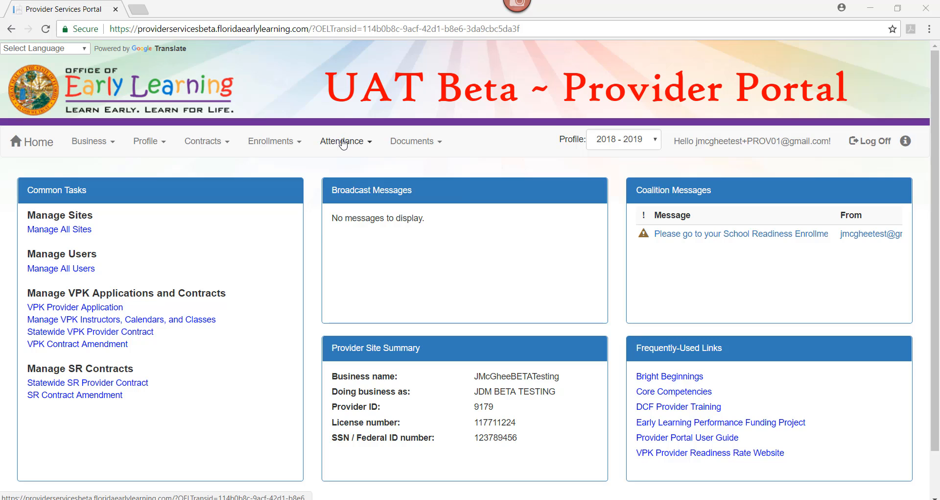
Open the SR attendance management page and look over the enrolled children, monthly calendar and attendance code legend
left_click(343, 141)
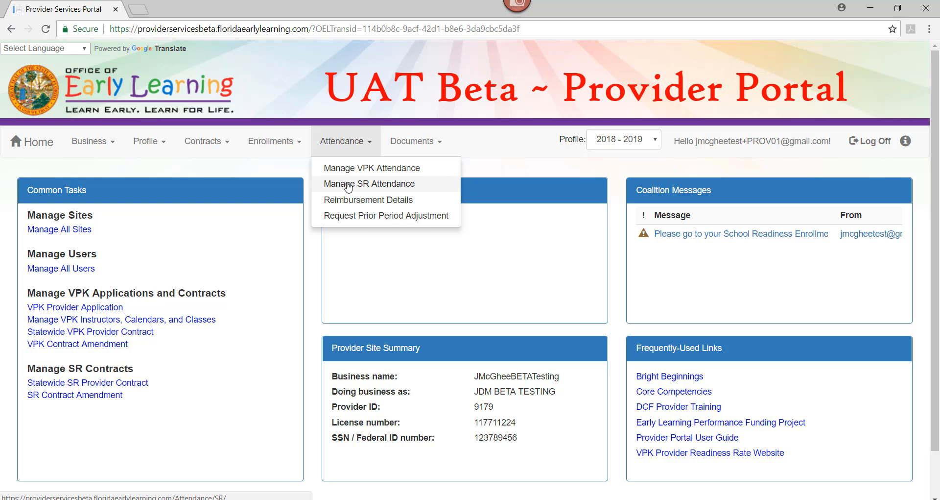
left_click(348, 185)
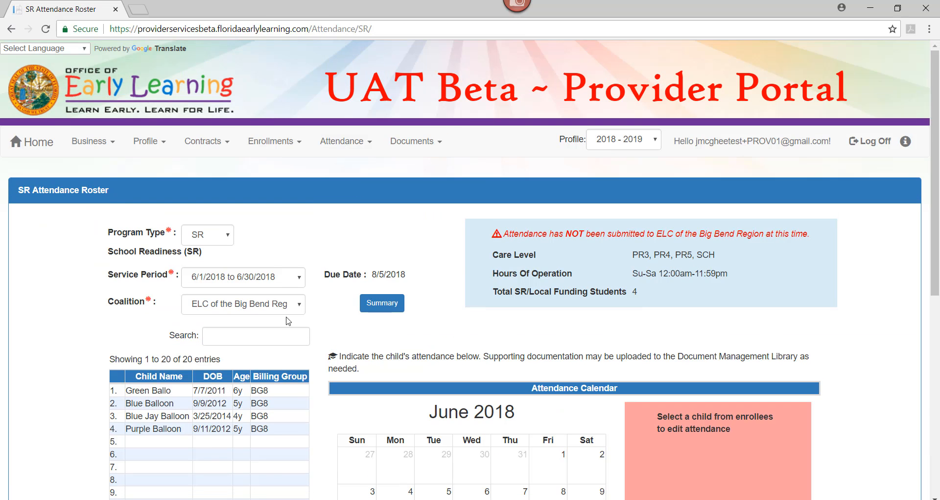
scroll(264, 334, "down", 1)
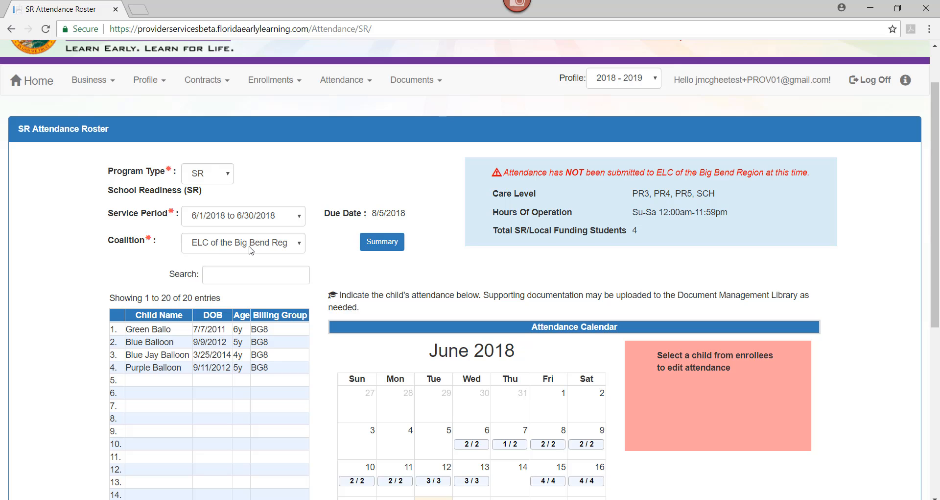
scroll(206, 315, "down", 1)
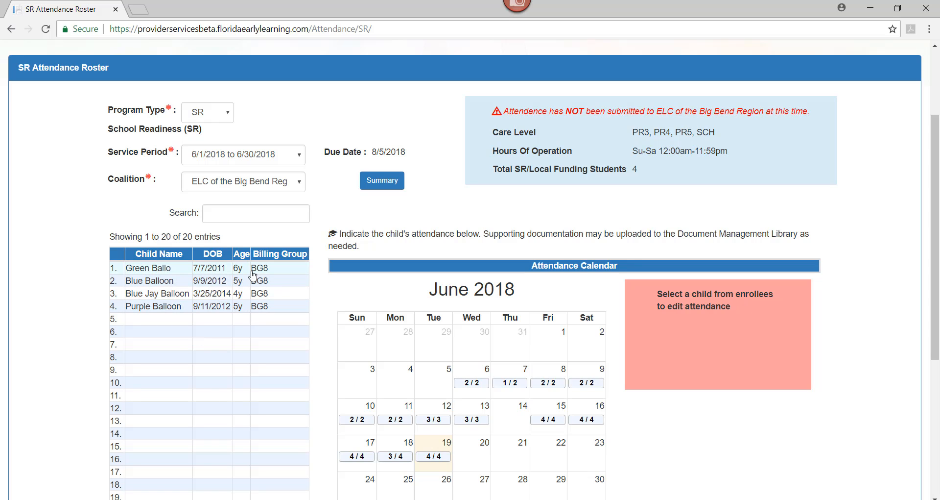
scroll(260, 260, "down", 2)
scroll(285, 259, "down", 2)
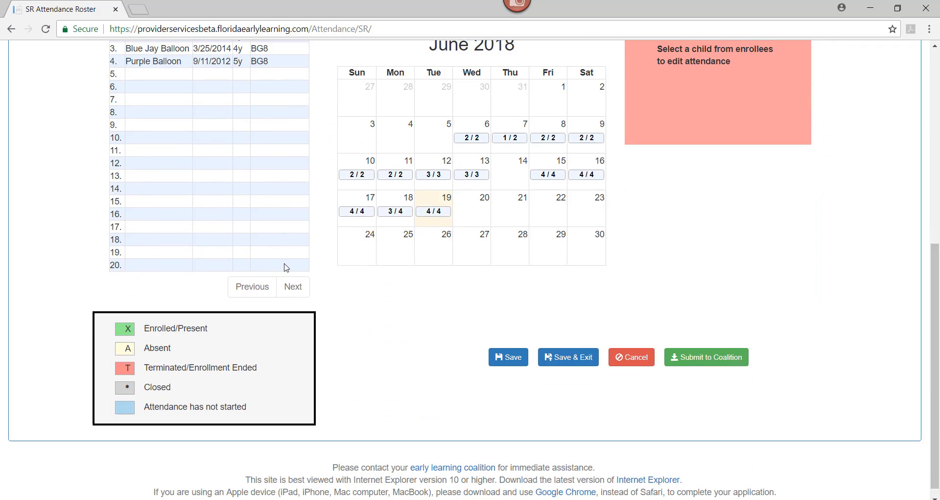
scroll(274, 267, "up", 5)
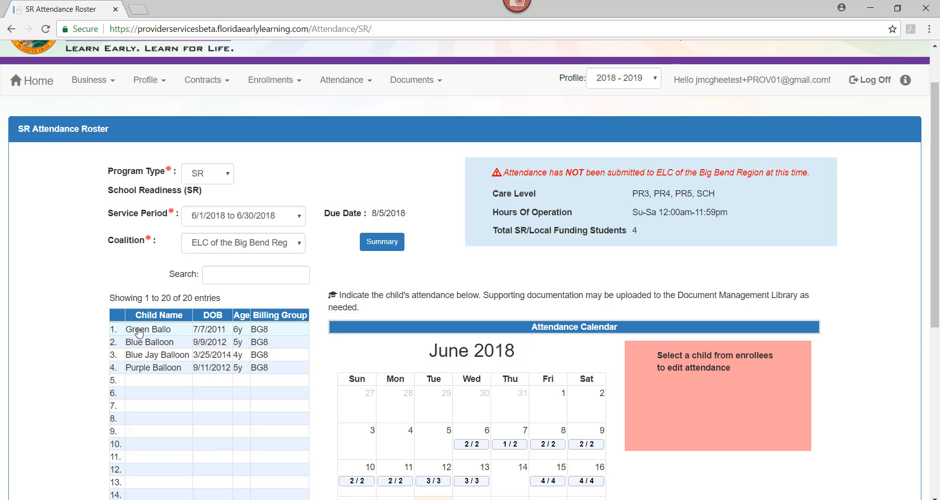
Select the first child in the roster and check the attendance codes for early June on the child's calendar
left_click(139, 332)
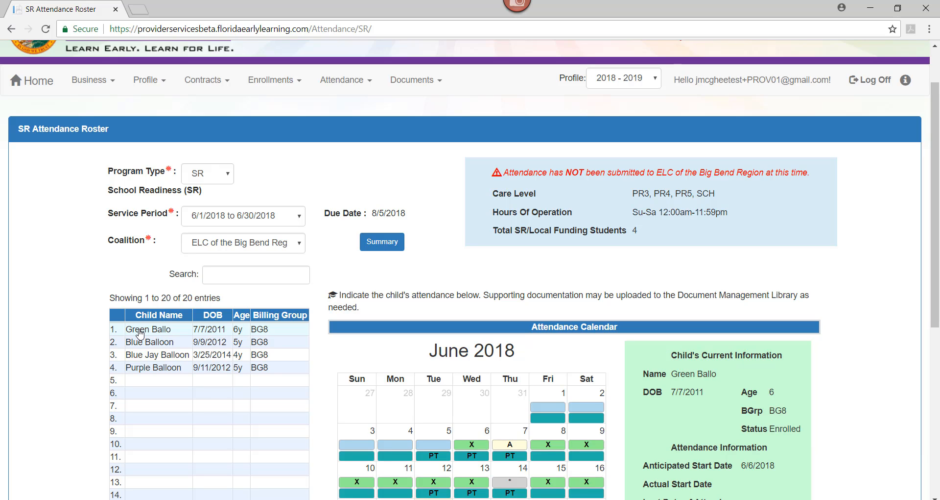
scroll(139, 331, "down", 1)
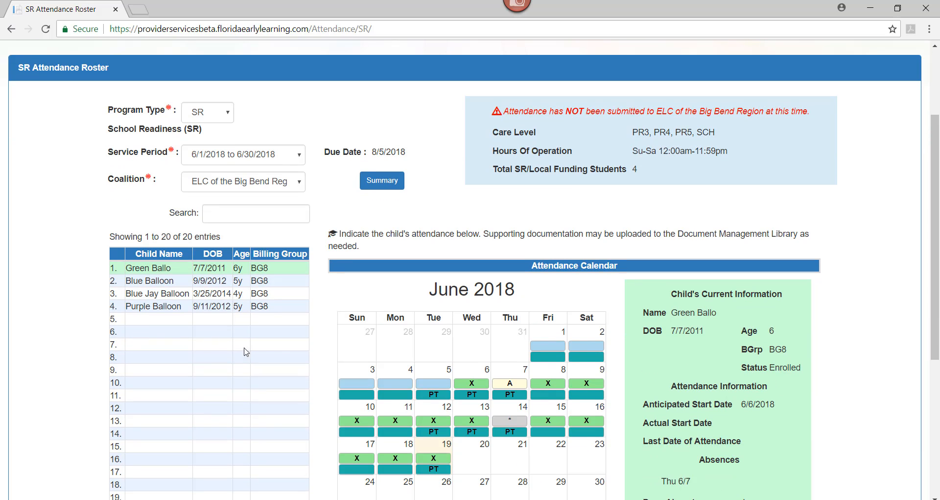
scroll(281, 350, "down", 1)
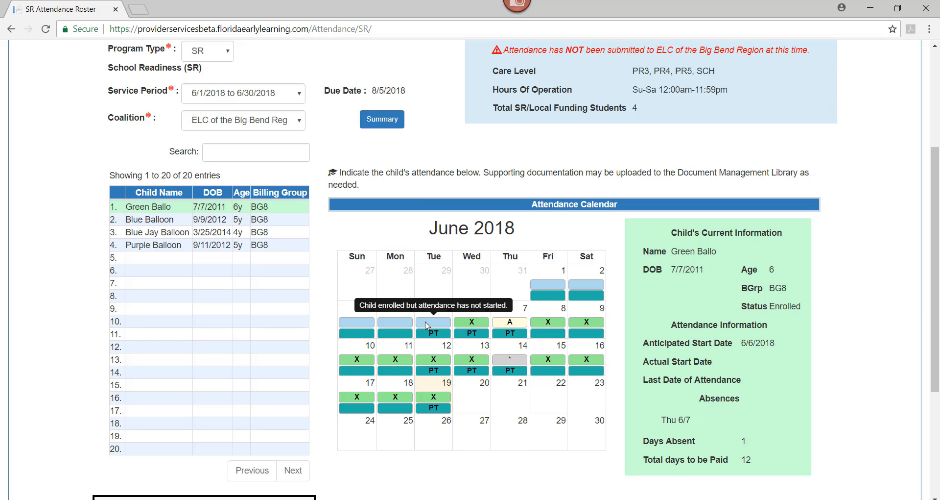
mouse_move(541, 291)
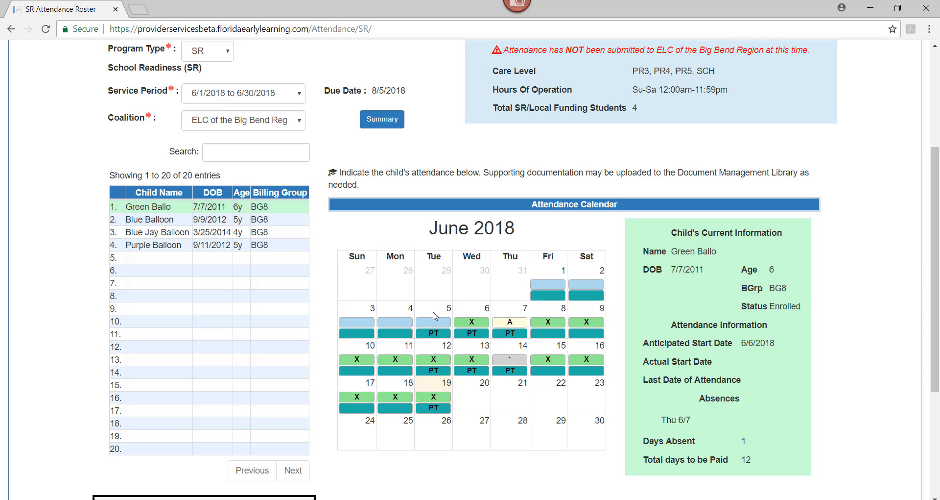
mouse_move(388, 328)
mouse_move(436, 324)
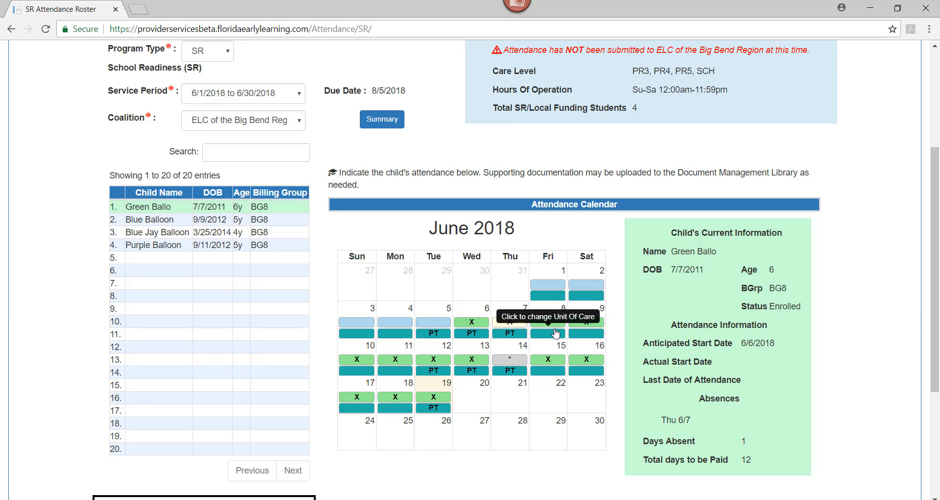
Mark the first child absent on 6/8/2018 with the reason Enrolled/Non-Reimbursable Day and save the absence
left_click(556, 323)
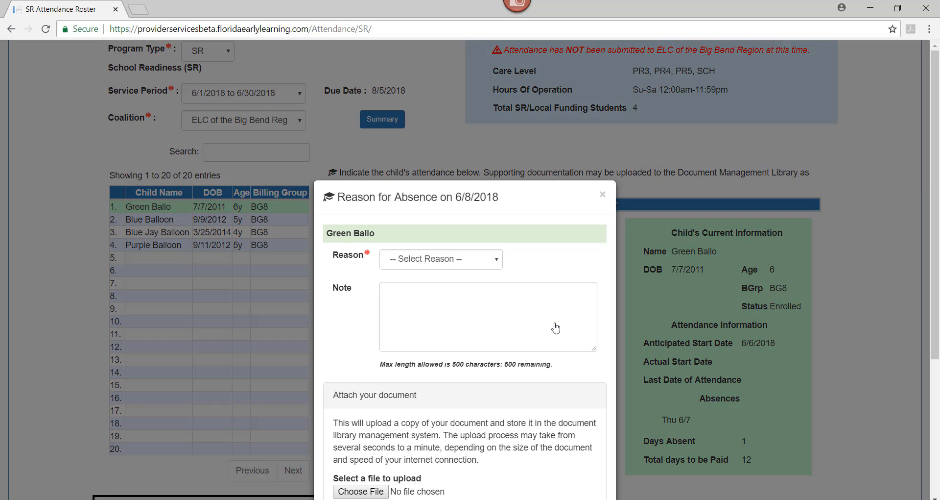
left_click(465, 263)
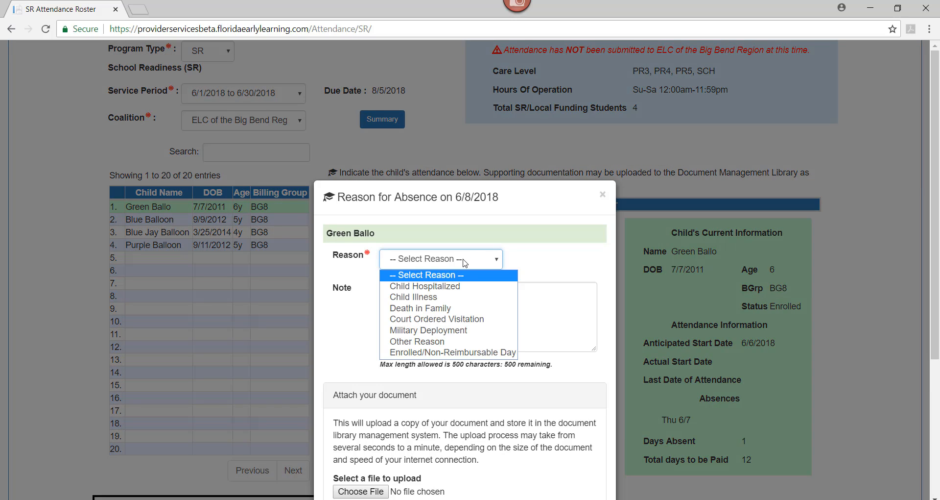
left_click(462, 353)
scroll(524, 373, "down", 4)
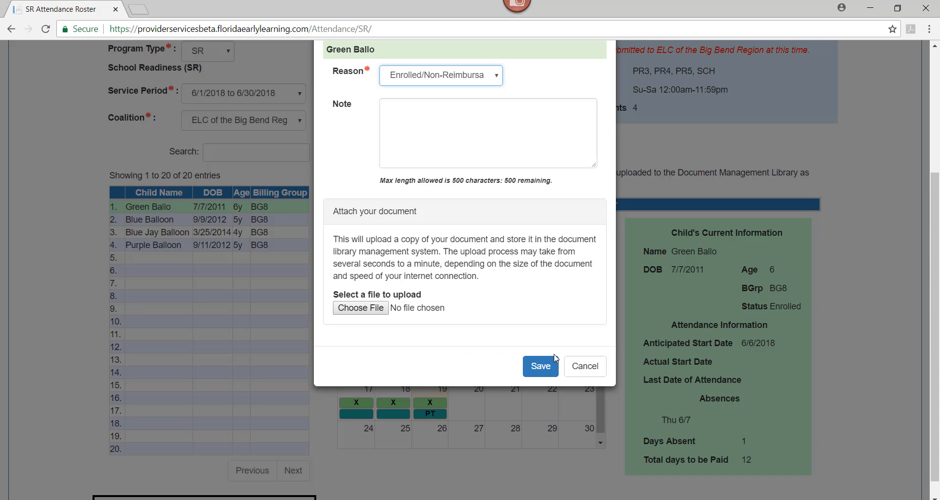
left_click(540, 368)
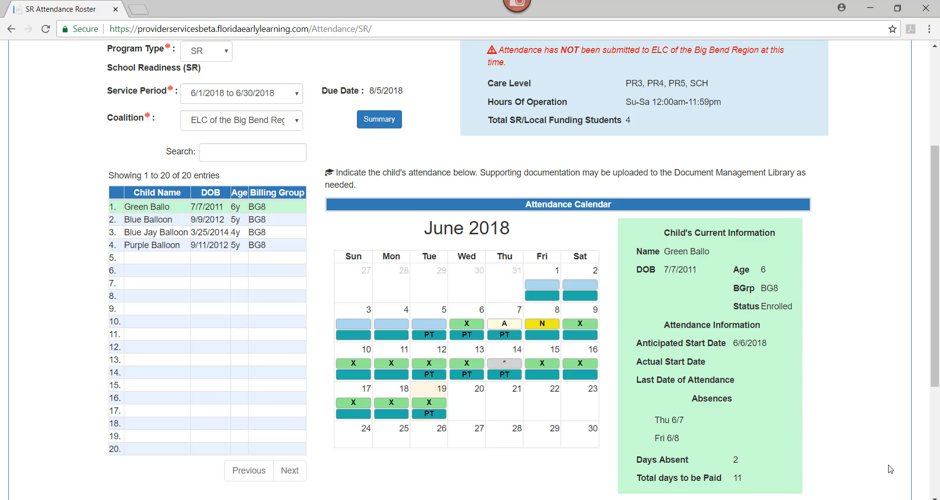
Mark the child absent on 6/12/2018 with the reason Child Illness and save the absence without an attachment
left_click_drag(664, 233, 773, 249)
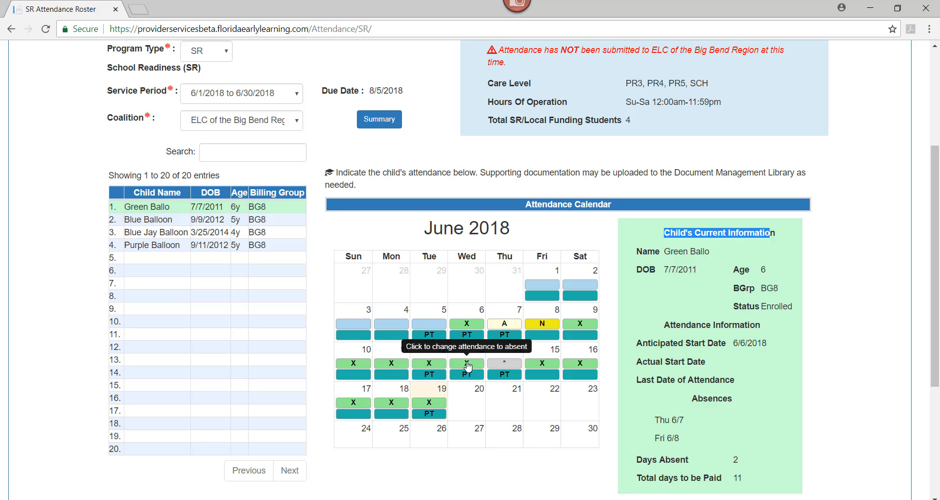
left_click(440, 368)
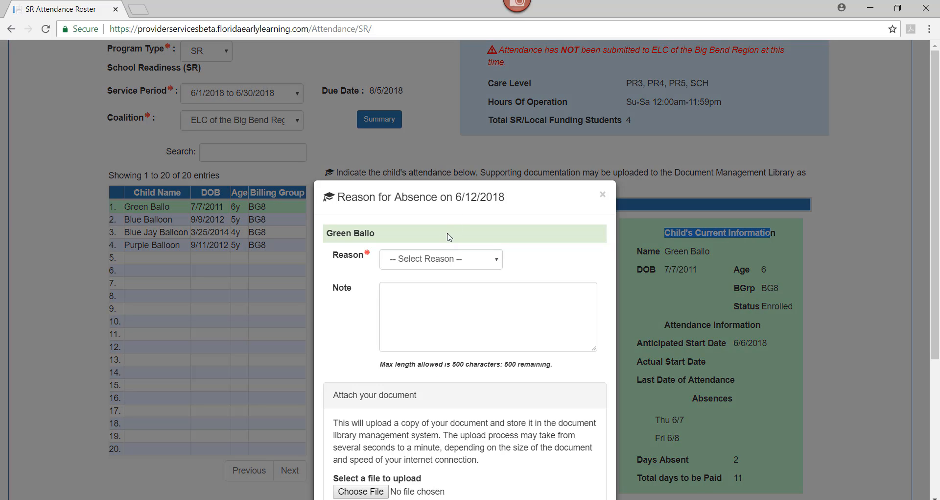
left_click(432, 263)
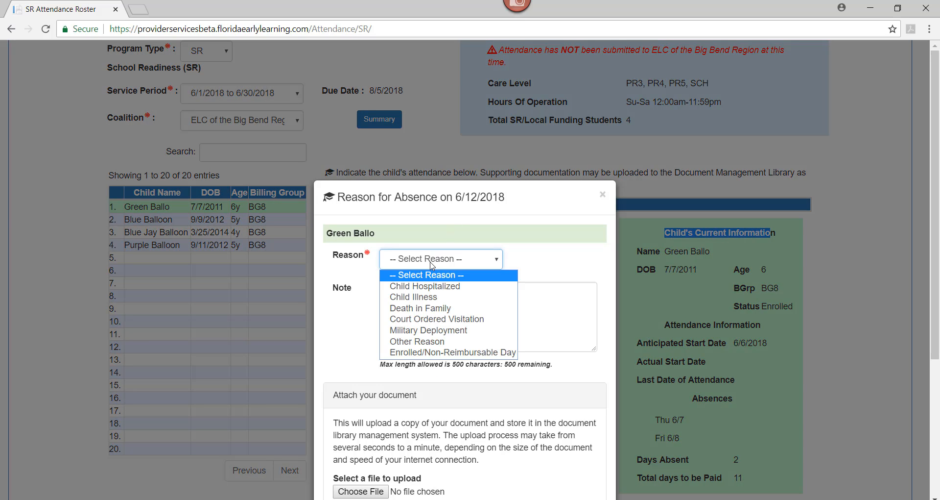
left_click(430, 298)
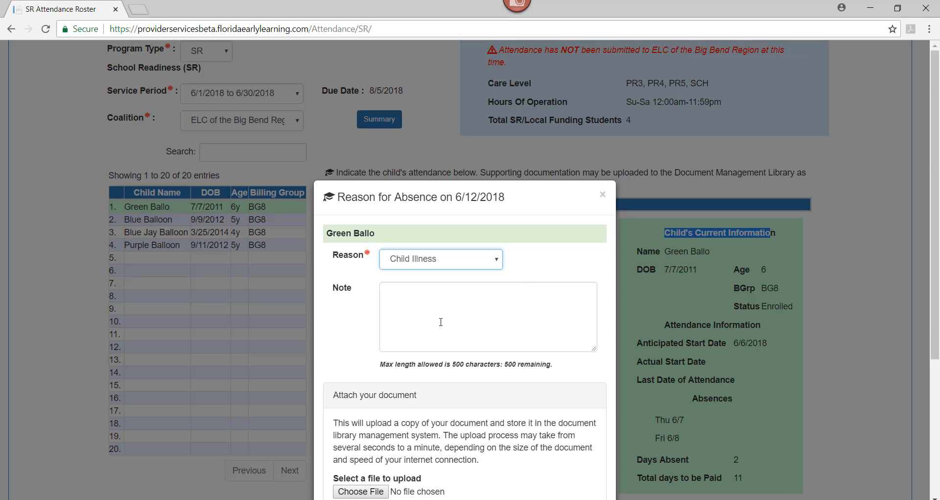
scroll(441, 322, "down", 1)
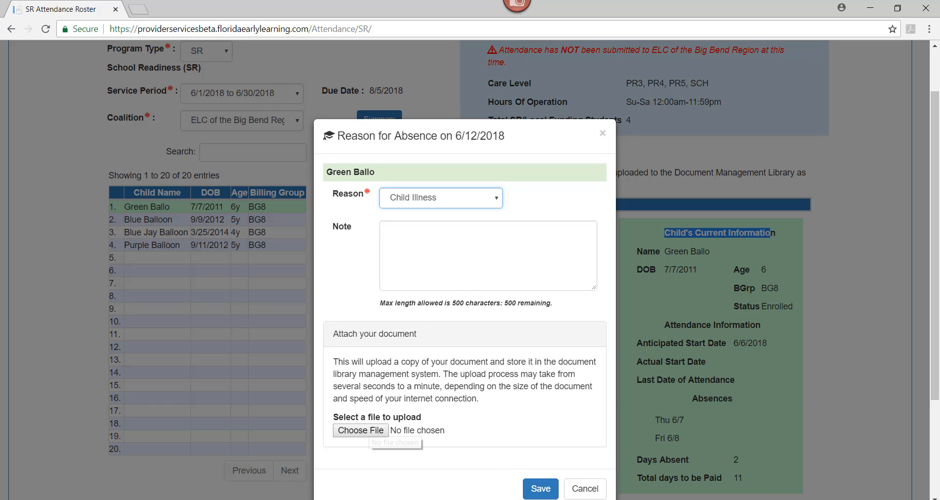
left_click(538, 491)
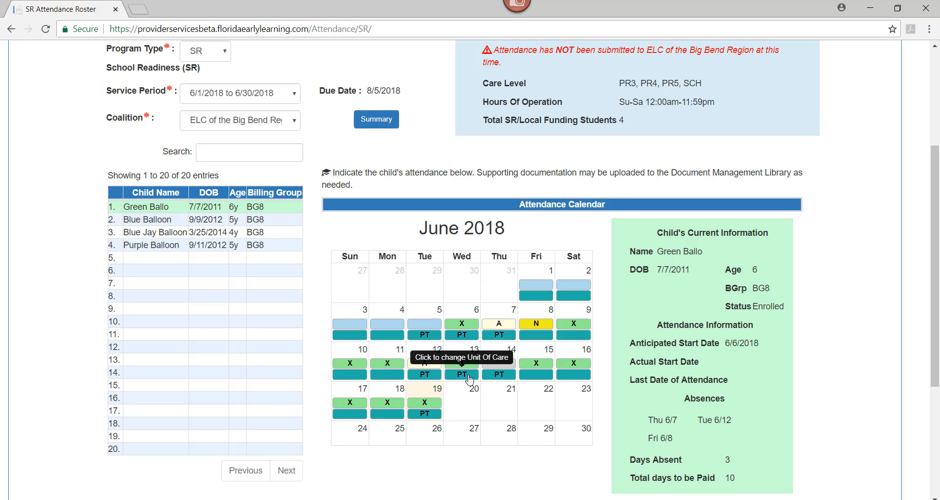
Change the child's unit of care on 6/13/2018 to FT: Full-time and save it
left_click(462, 374)
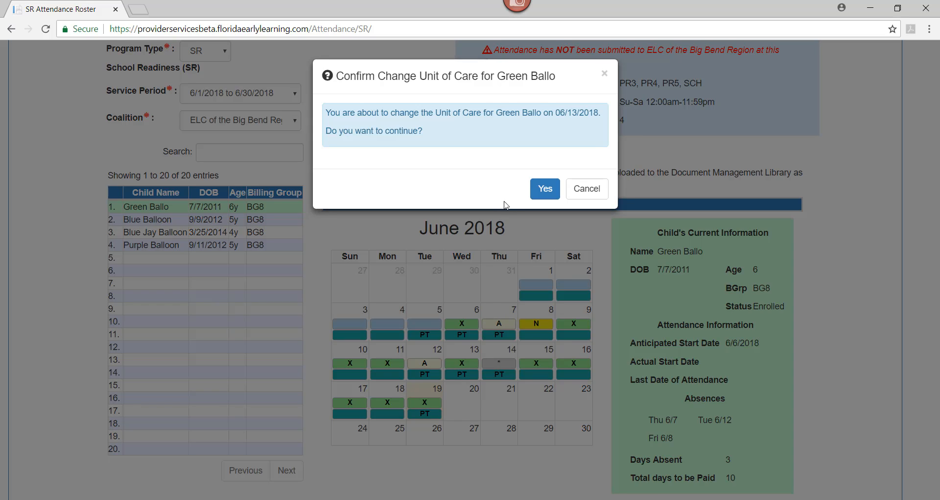
left_click(534, 190)
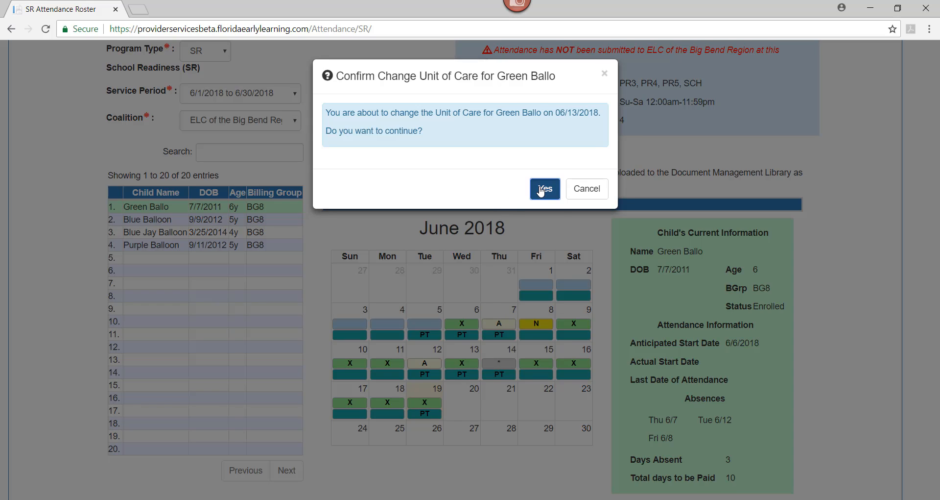
left_click(480, 268)
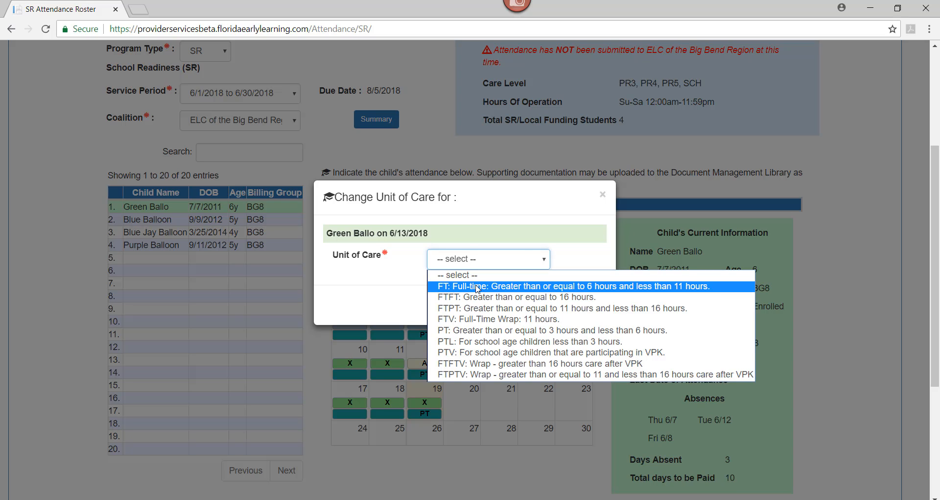
left_click(480, 286)
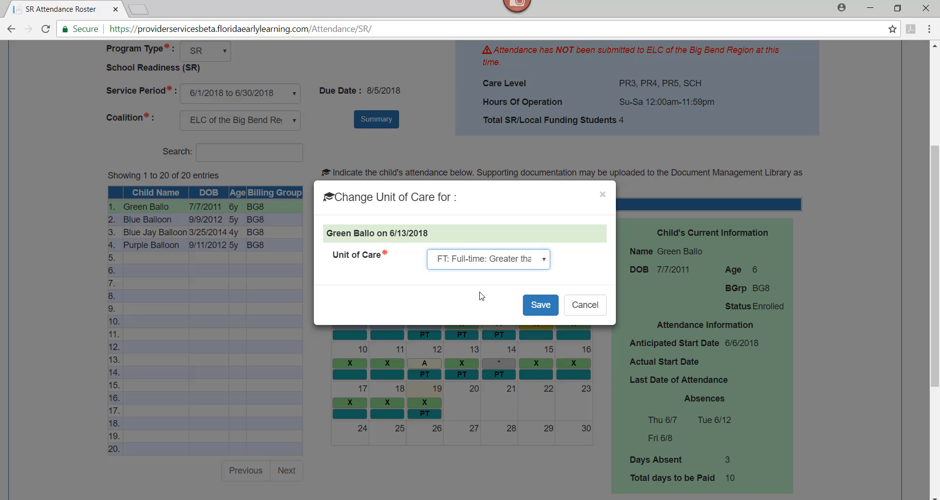
left_click(536, 310)
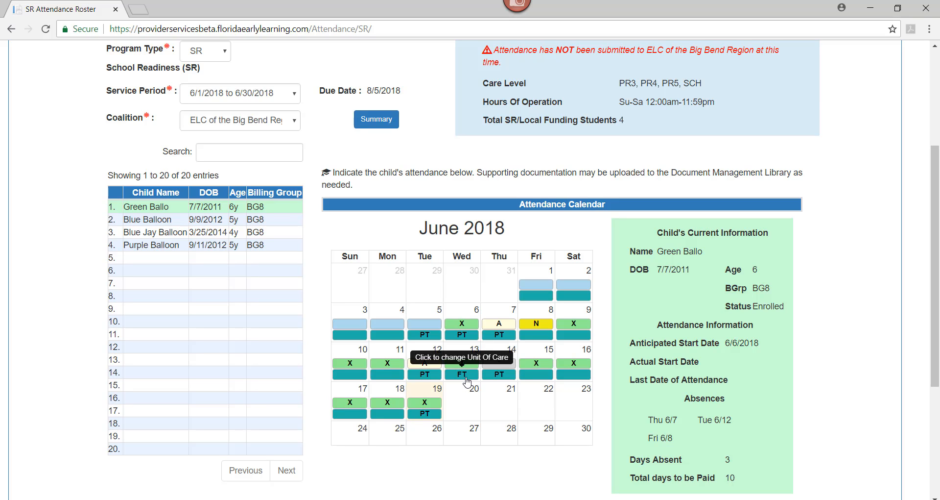
Review the days absent and total days to be paid in the child's current information
scroll(466, 404, "down", 1)
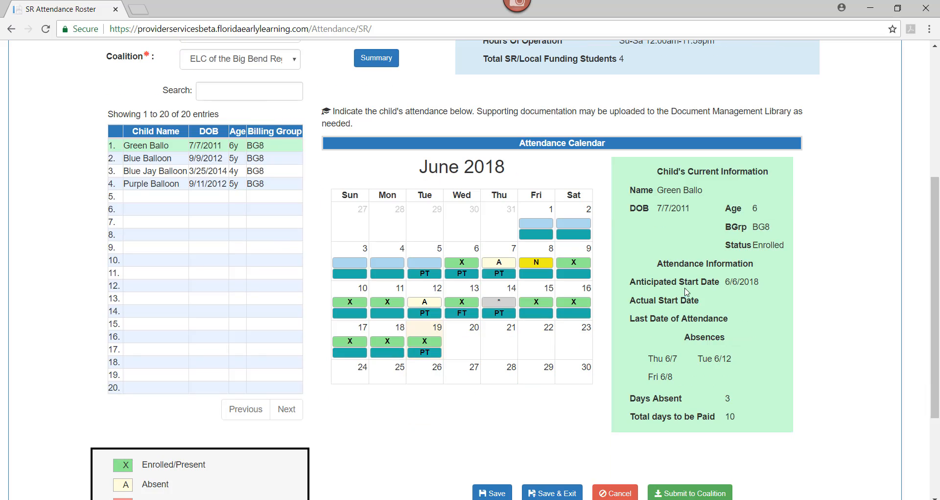
left_click_drag(657, 171, 770, 172)
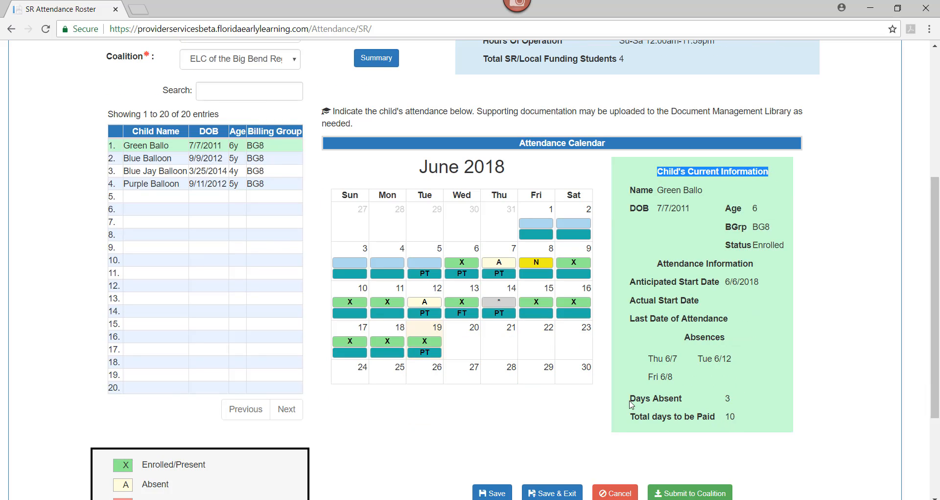
left_click_drag(633, 400, 752, 406)
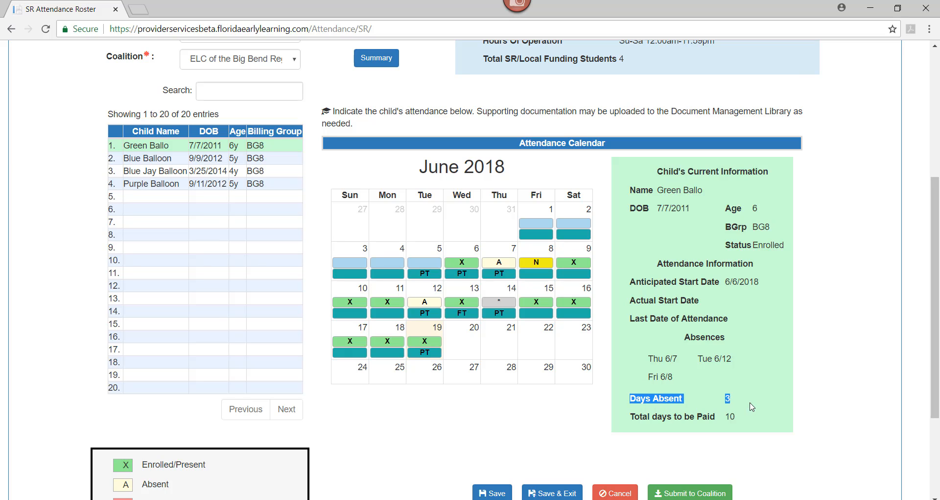
left_click_drag(632, 421, 697, 420)
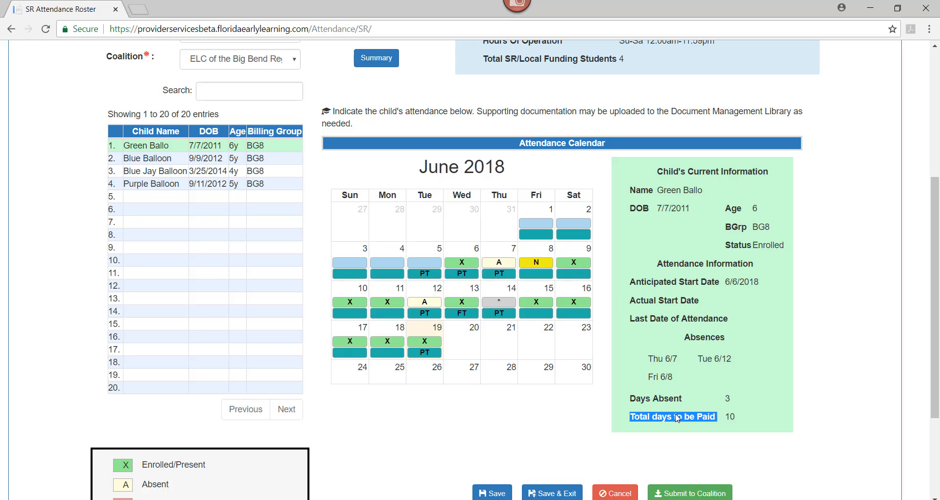
left_click(740, 420)
left_click_drag(737, 399, 718, 402)
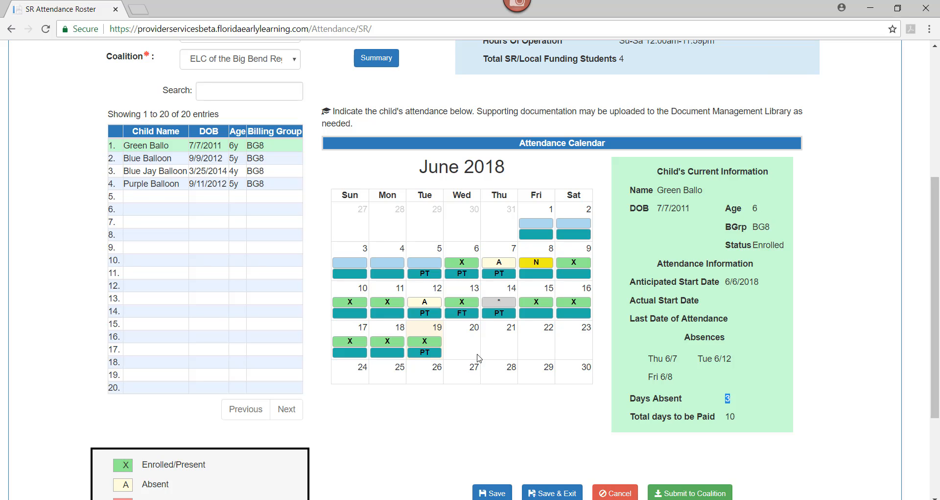
Save the current attendance changes, staying on the roster, and dismiss the save confirmation
scroll(465, 350, "down", 1)
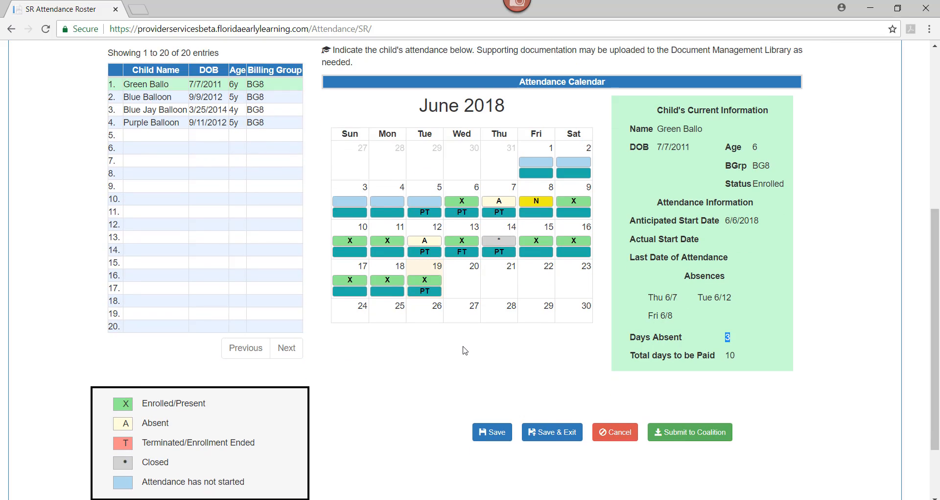
left_click(492, 438)
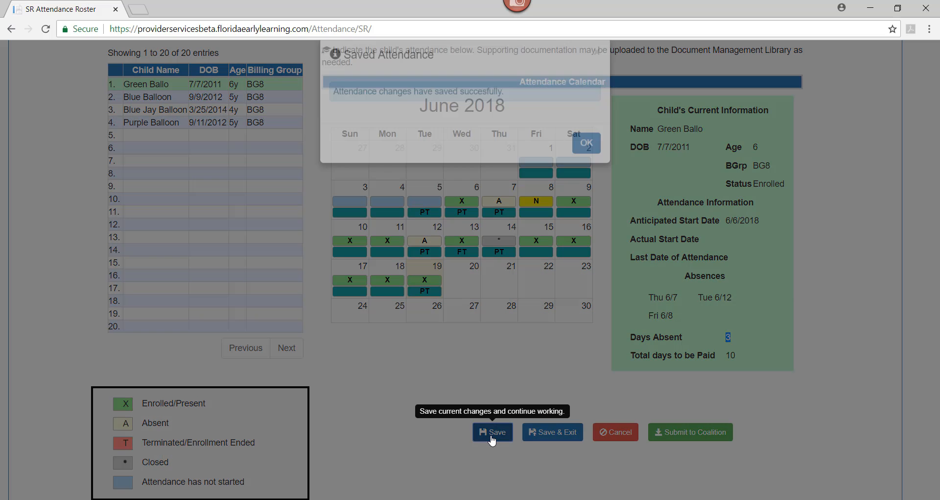
left_click(589, 164)
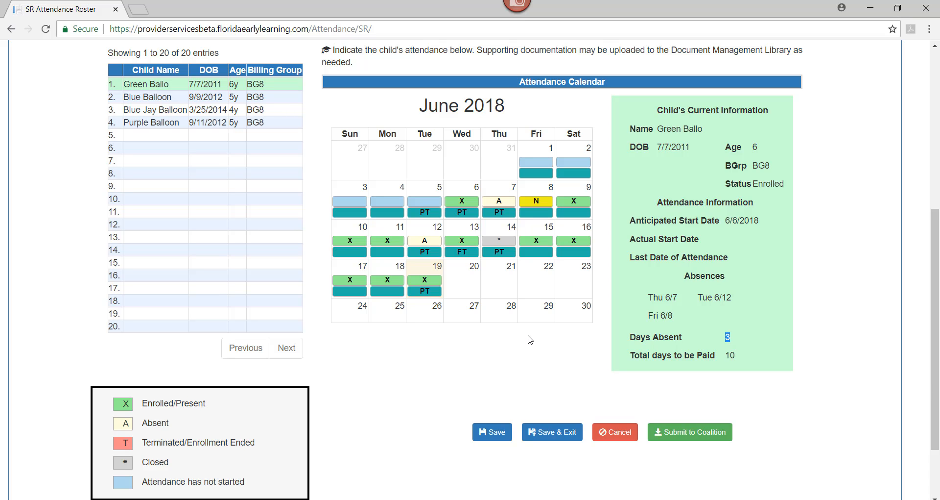
scroll(529, 337, "up", 1)
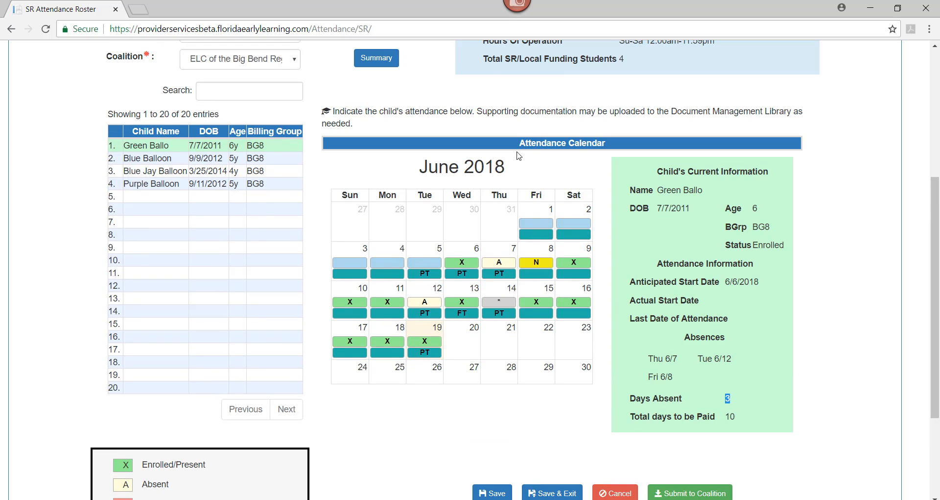
Open the June 2018 attendance summary for all students, review it and print it
scroll(407, 73, "up", 2)
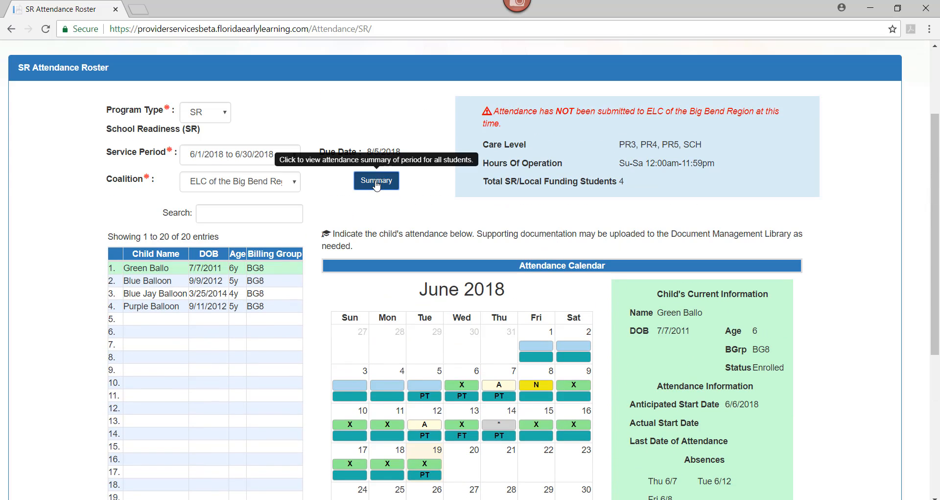
left_click(376, 181)
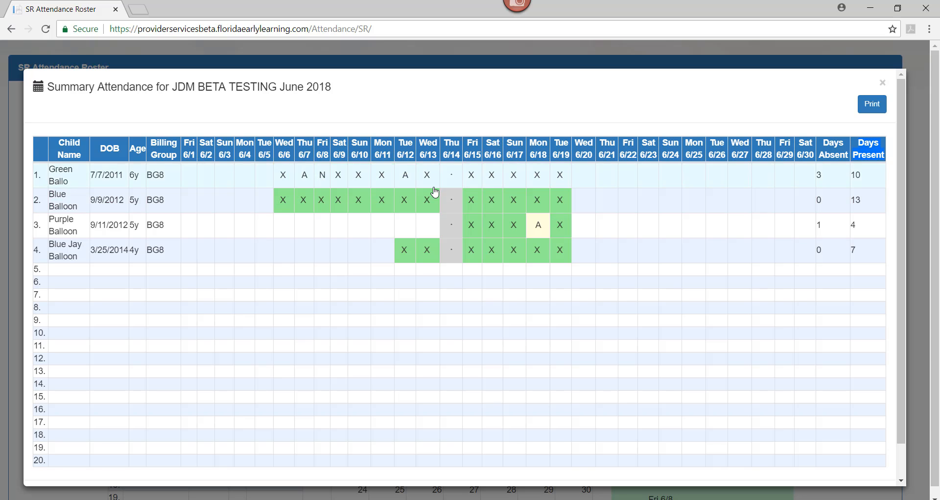
scroll(745, 215, "down", 1)
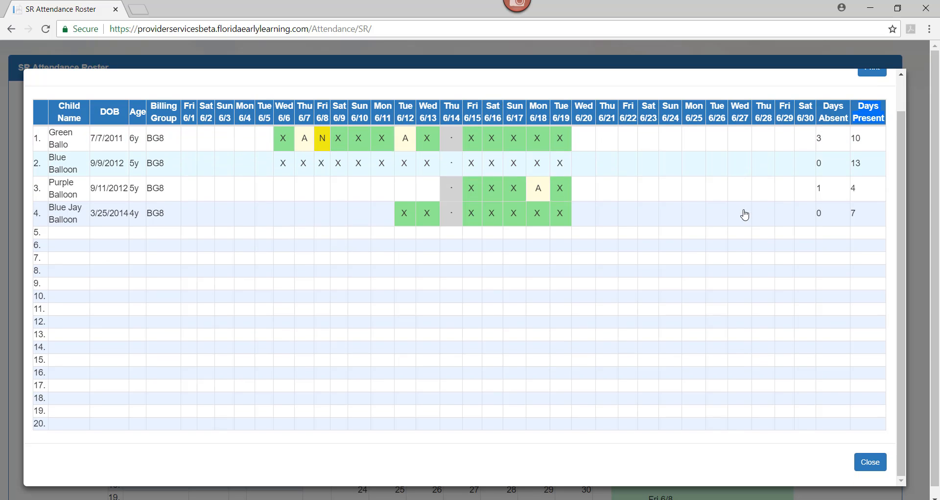
scroll(877, 133, "up", 1)
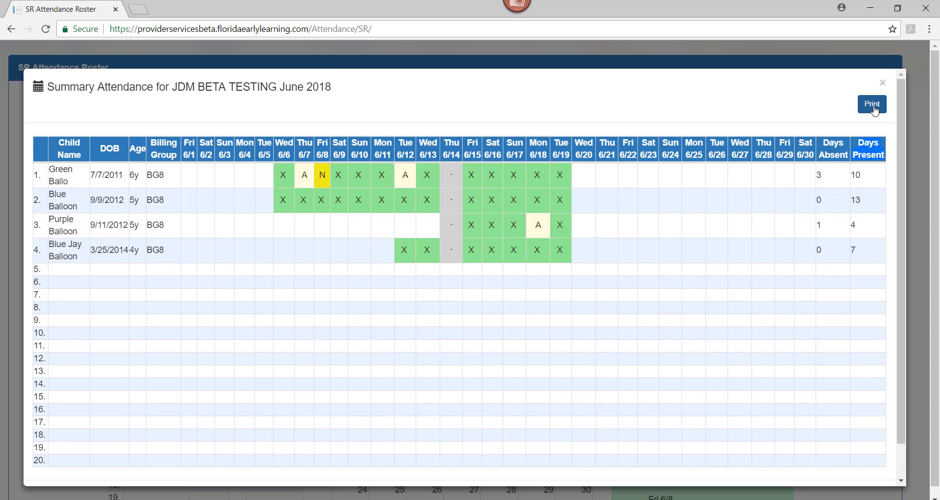
left_click(873, 106)
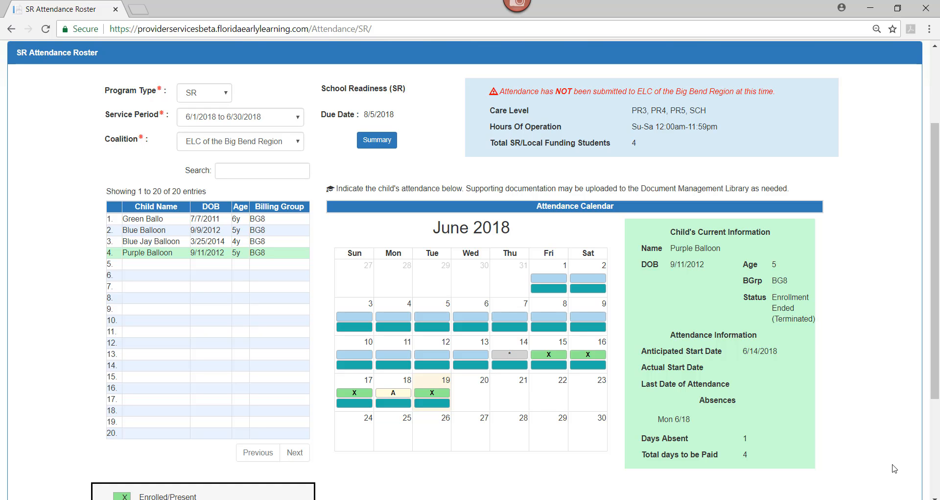
Open the SR enrollments list and check the enrollment end date and status of the child in the last row
scroll(544, 307, "up", 3)
left_click(247, 131)
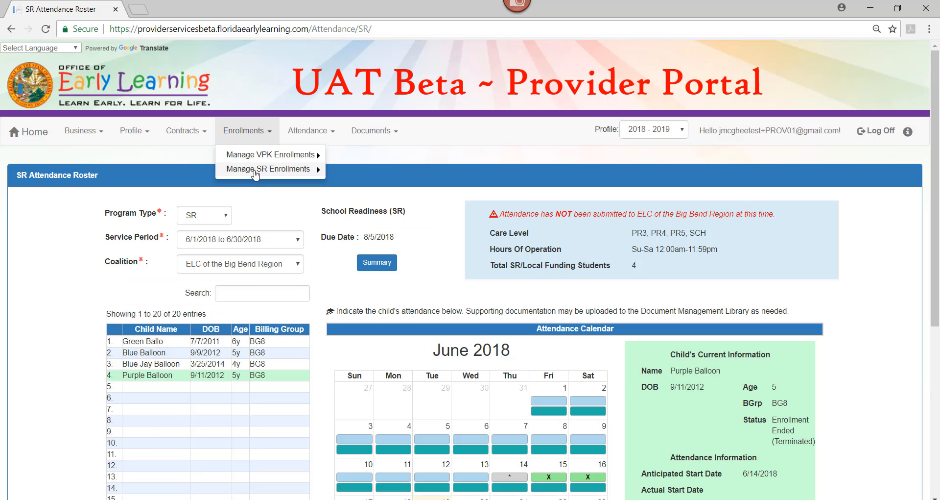
mouse_move(255, 172)
left_click(343, 185)
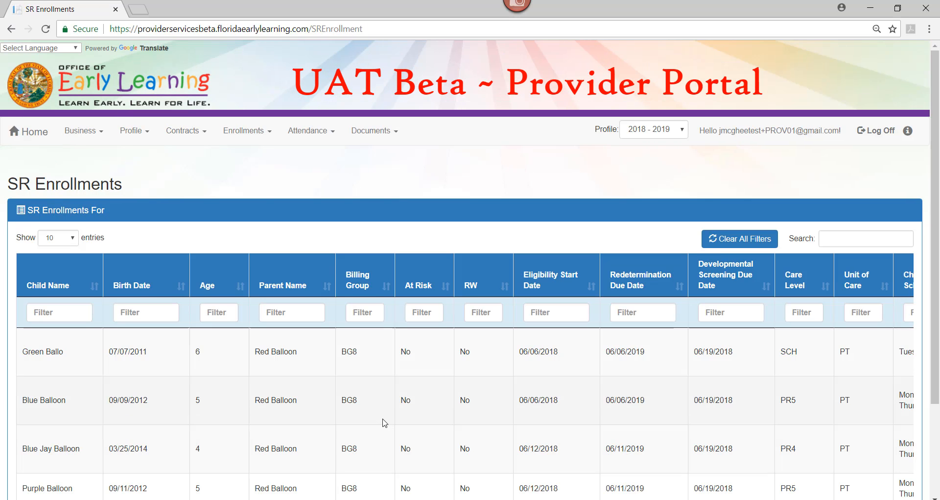
scroll(385, 422, "down", 3)
left_click_drag(365, 389, 769, 433)
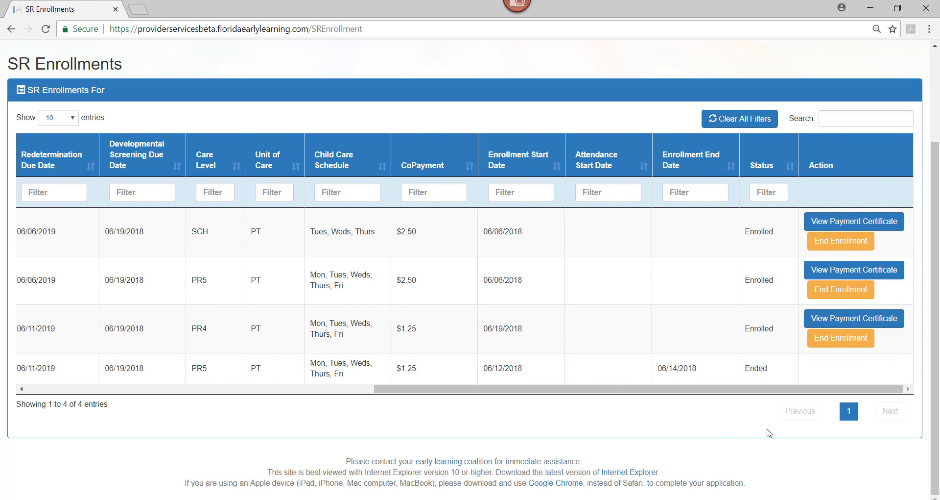
left_click_drag(853, 371, 603, 369)
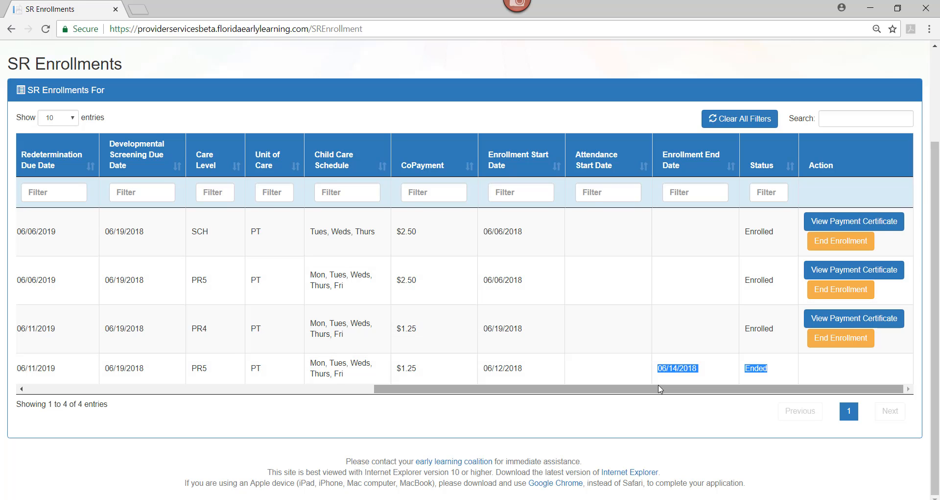
left_click_drag(658, 389, 254, 393)
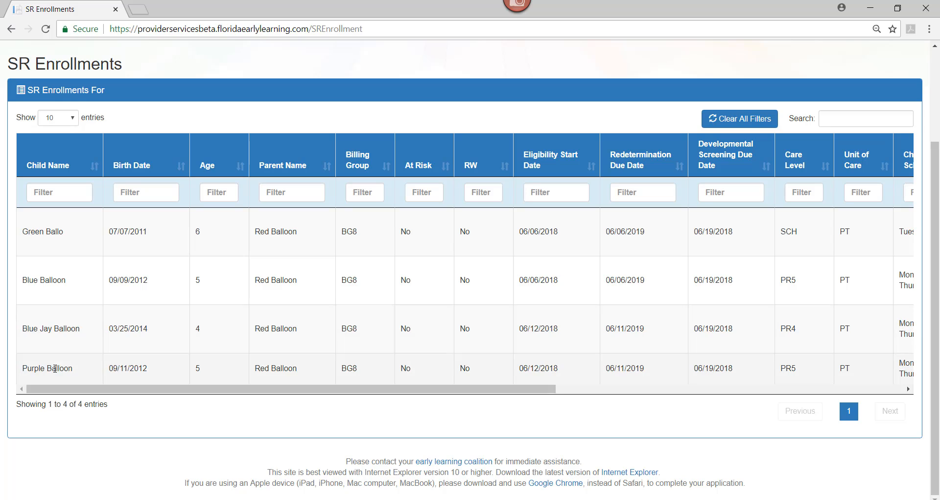
Return to the SR attendance roster, select the fourth child and check the enrollment status in the child's current information
scroll(57, 370, "up", 3)
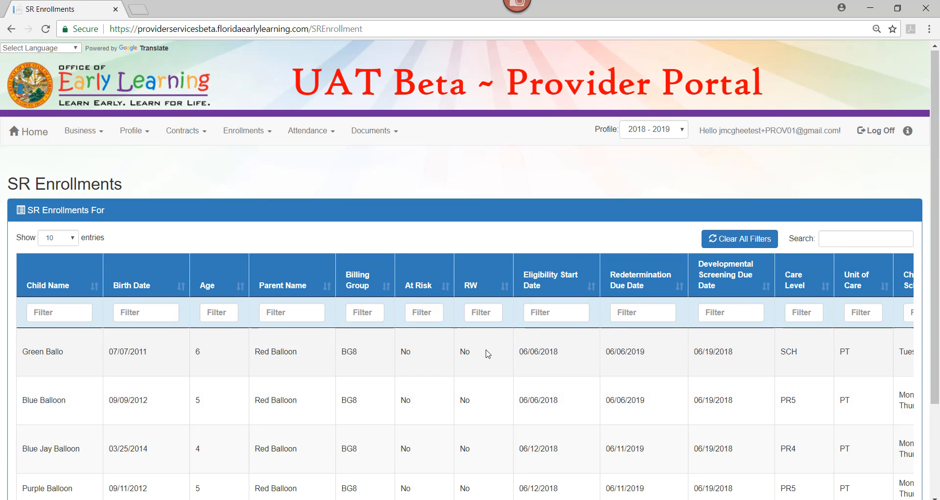
left_click(305, 136)
left_click(314, 167)
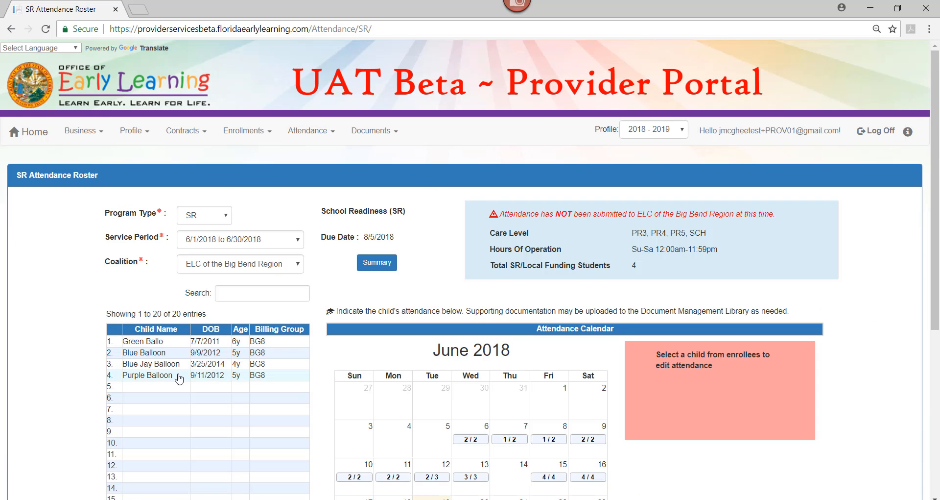
left_click(156, 376)
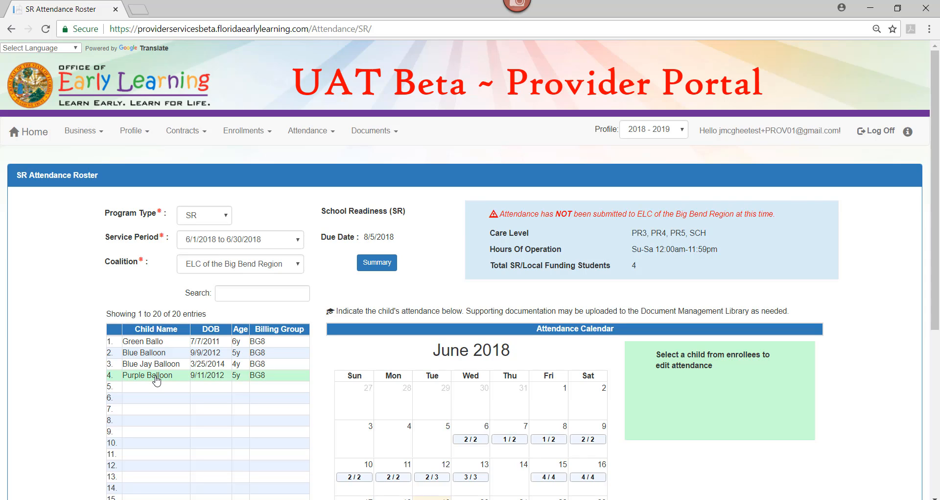
scroll(644, 407, "down", 3)
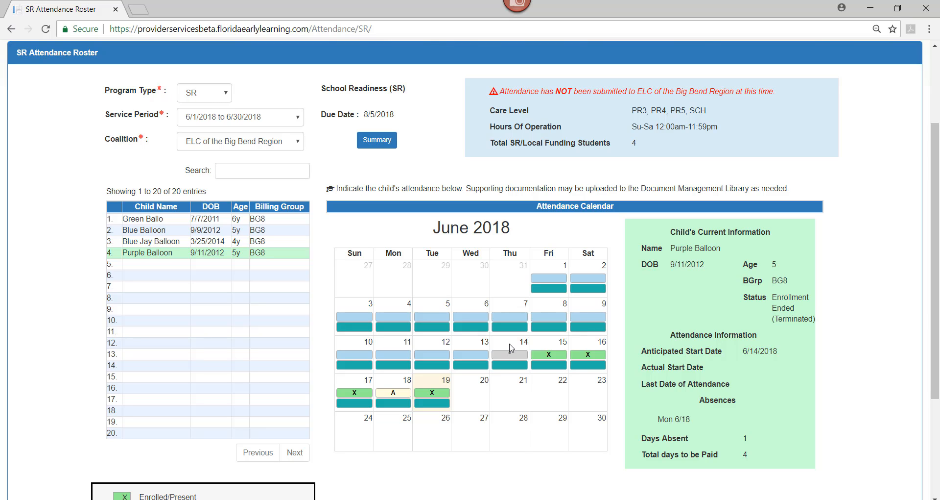
mouse_move(513, 361)
left_click_drag(744, 300, 813, 318)
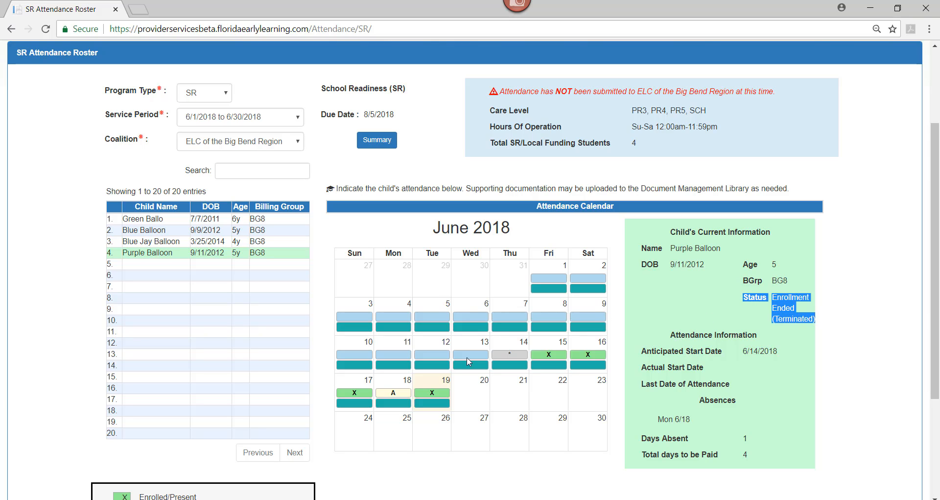